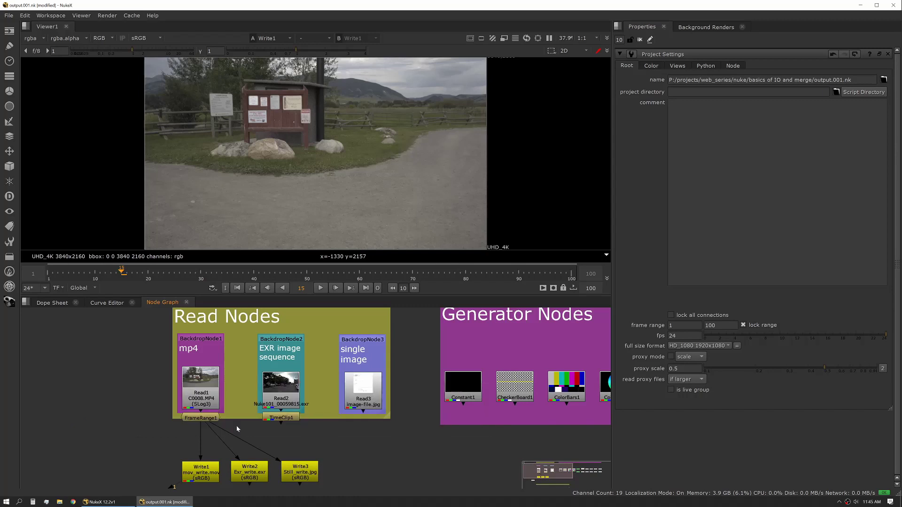
# - Open the Write1 node's settings and confirm P:/projects/web_series/renders/mov_write.mov as its output file through the file browser
pyautogui.moveTo(230, 456); pyautogui.dragTo(221, 441, button='middle')
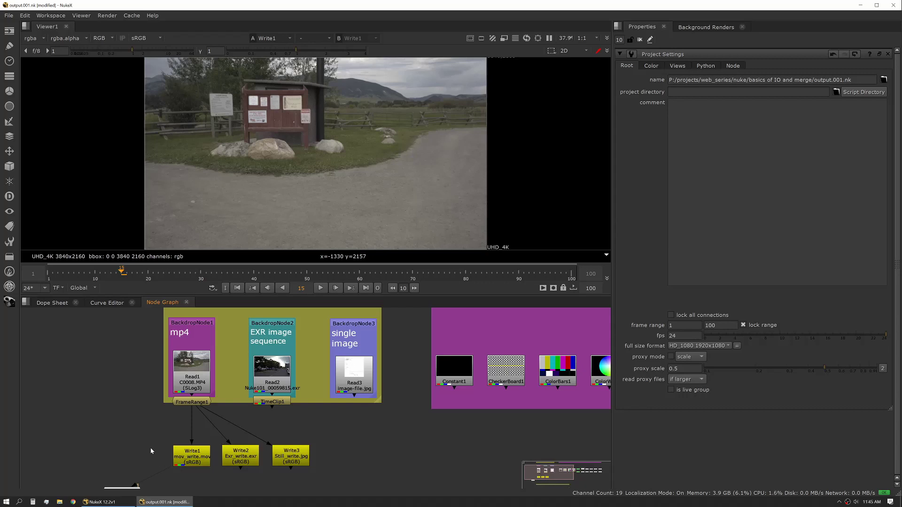
pyautogui.moveTo(151, 451); pyautogui.dragTo(137, 438, button='middle')
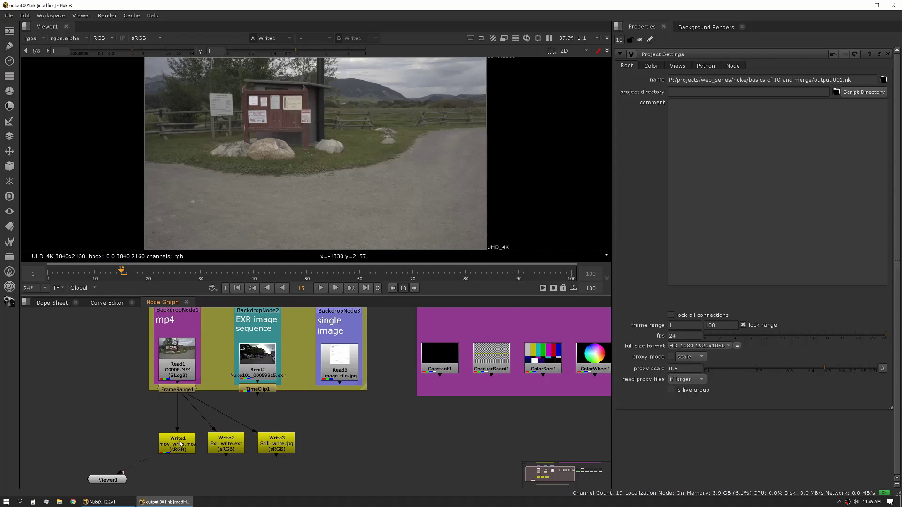
pyautogui.doubleClick(178, 445)
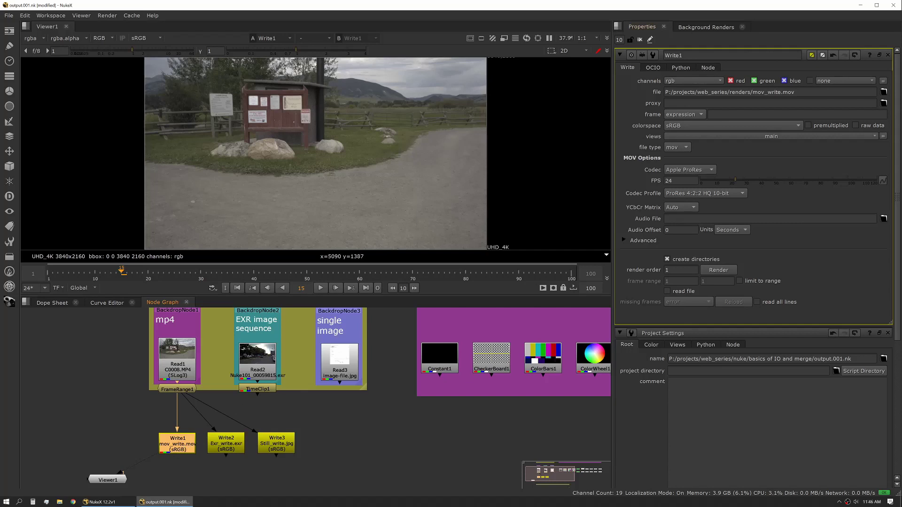
pyautogui.click(767, 92)
pyautogui.doubleClick(767, 92)
pyautogui.press('End')
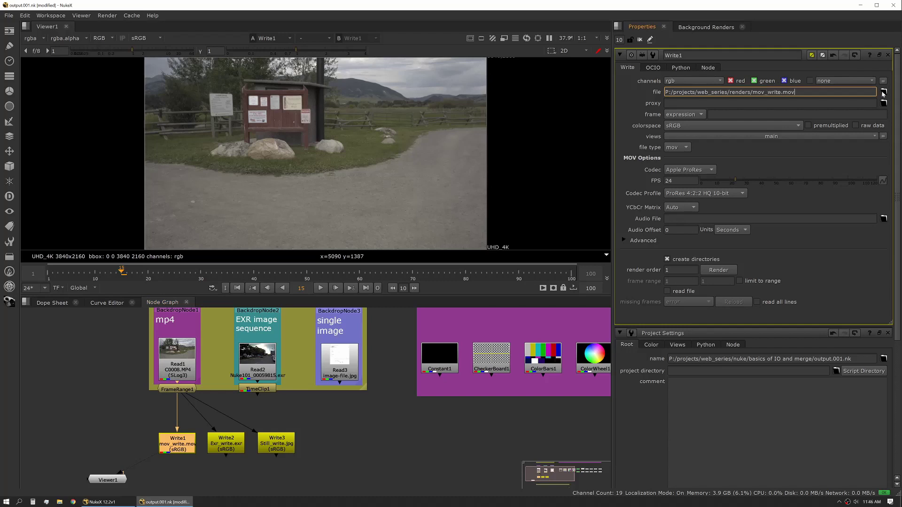
pyautogui.click(883, 92)
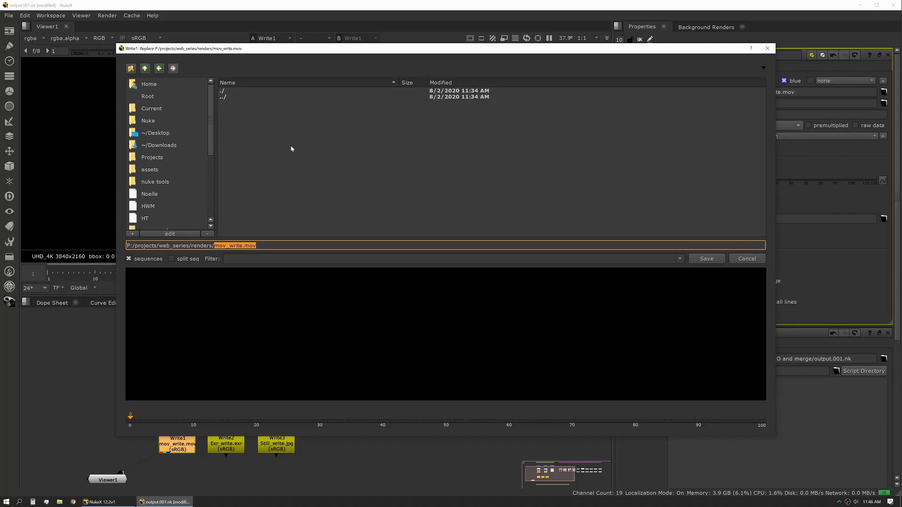
pyautogui.click(715, 258)
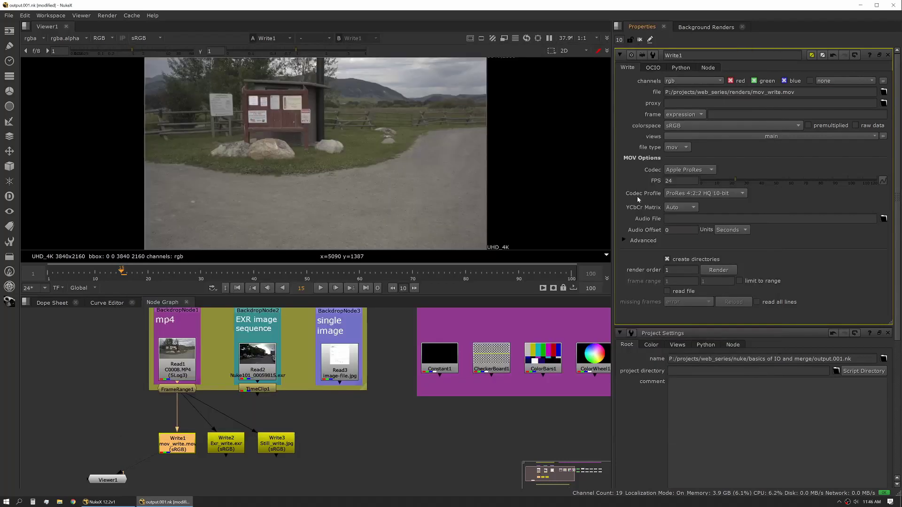
pyautogui.click(685, 125)
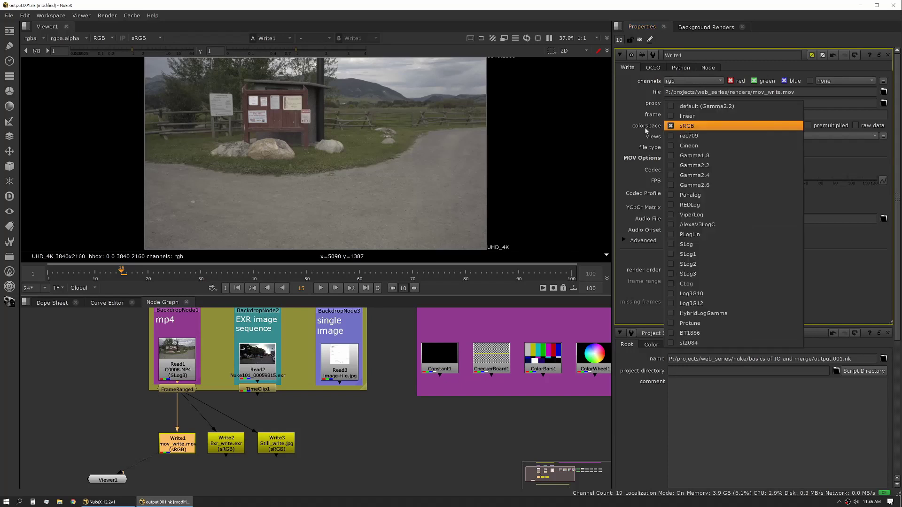
pyautogui.click(688, 126)
pyautogui.click(692, 126)
pyautogui.click(693, 127)
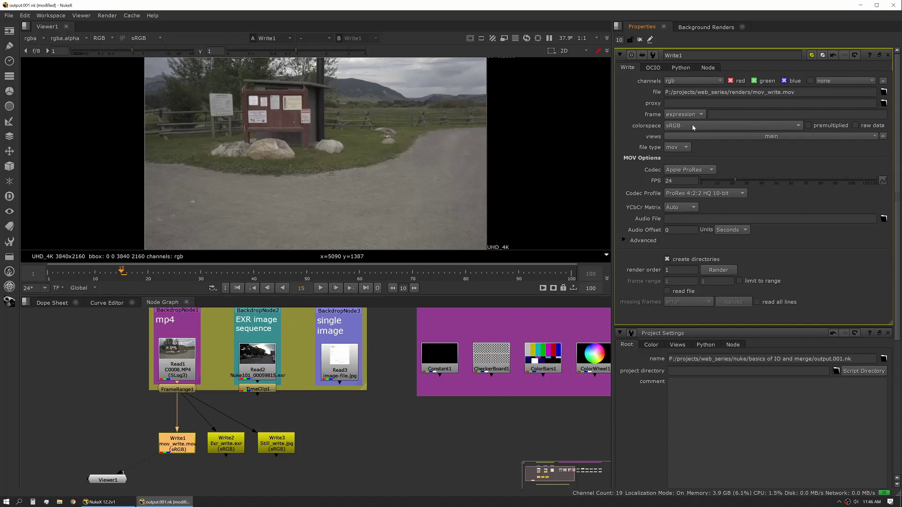
pyautogui.click(692, 127)
pyautogui.click(692, 126)
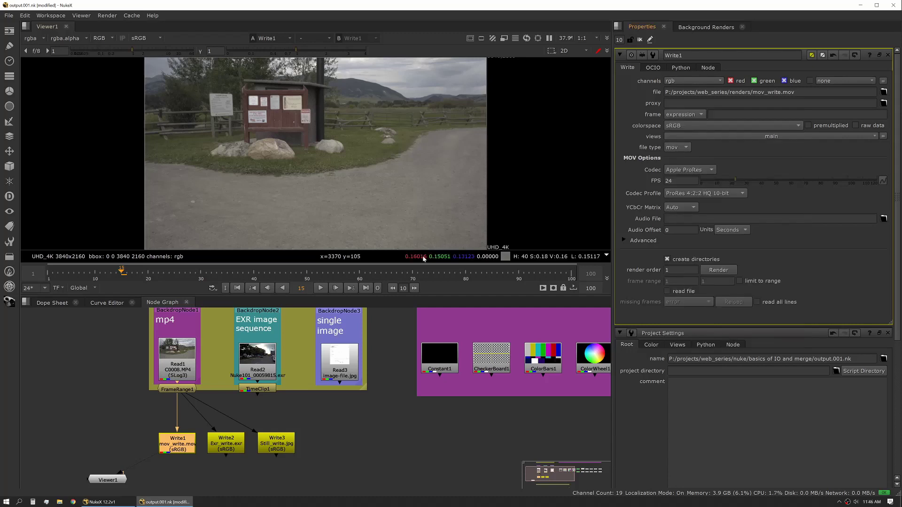
# - Check the colorspace of the Read1 source clip and set the Write1 node's colorspace to SLog3
pyautogui.doubleClick(186, 360)
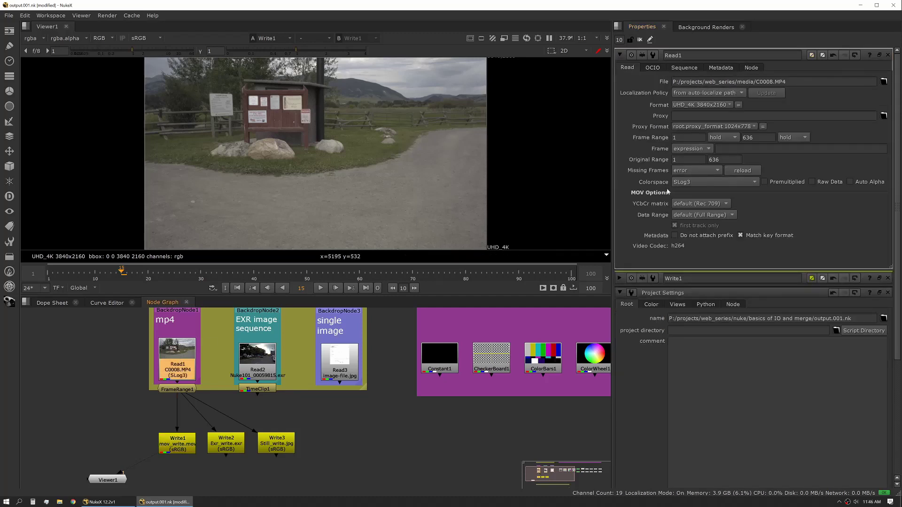
pyautogui.doubleClick(178, 441)
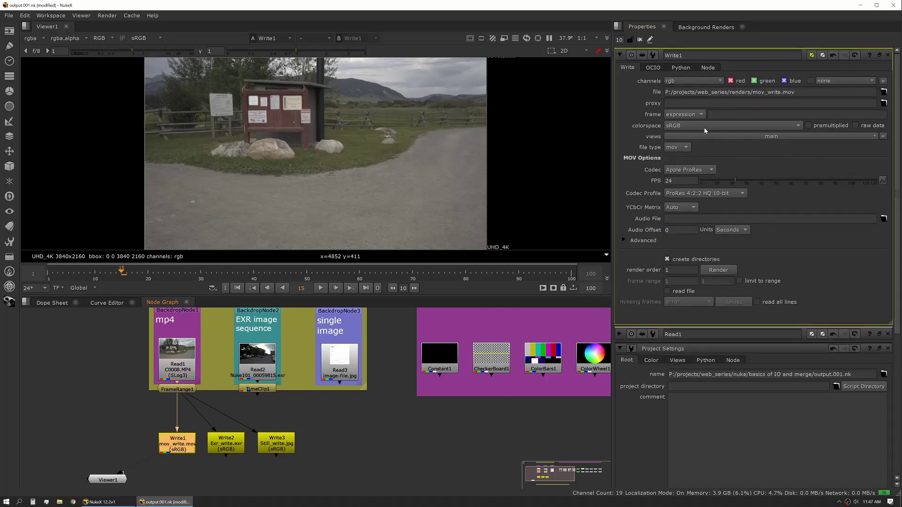
pyautogui.click(721, 126)
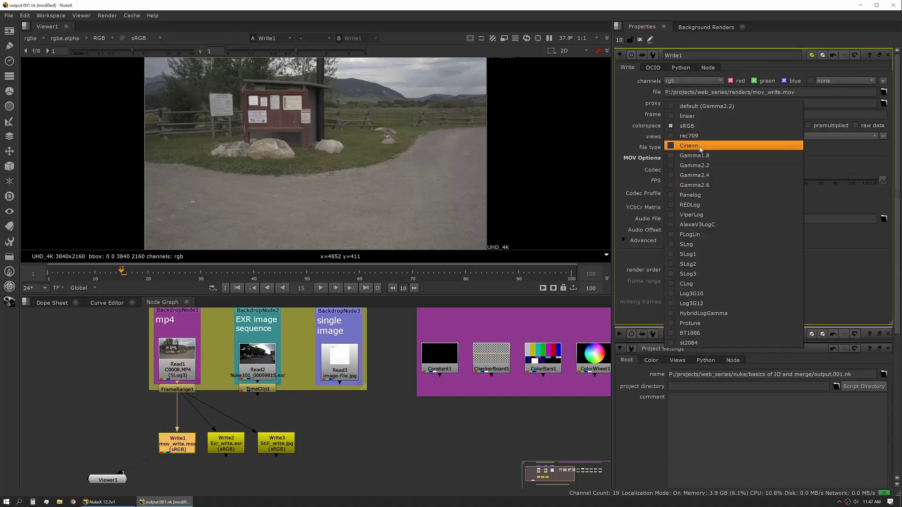
pyautogui.click(710, 274)
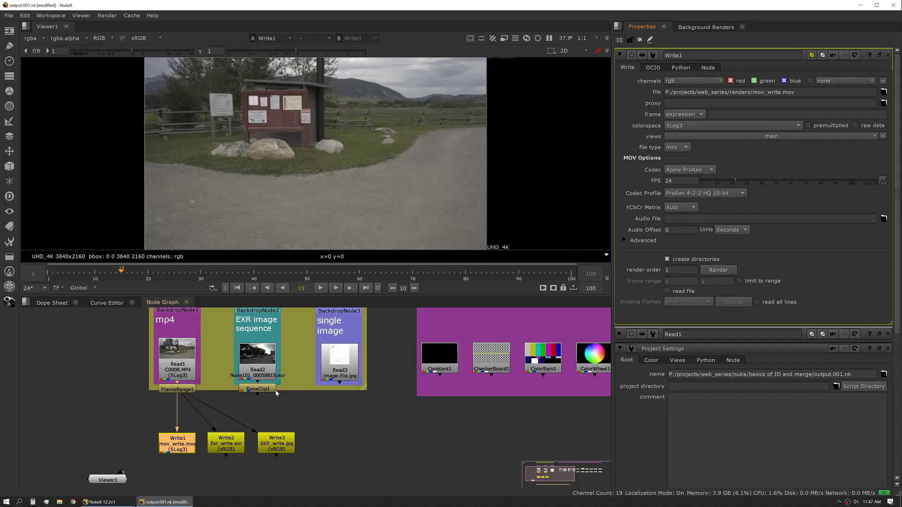
# - Keep Apple ProRes as Write1's codec and set the codec profile to ProRes 4:4:4:4 12-bit
pyautogui.click(699, 169)
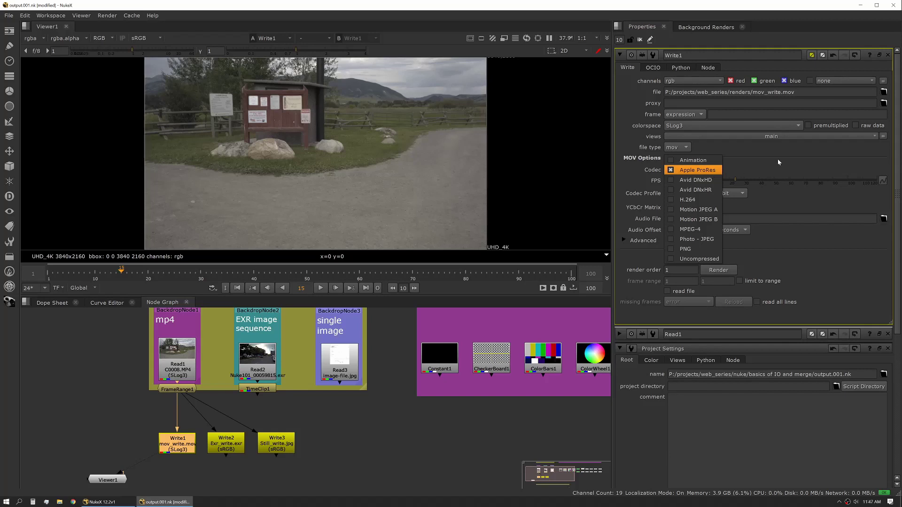
pyautogui.click(757, 165)
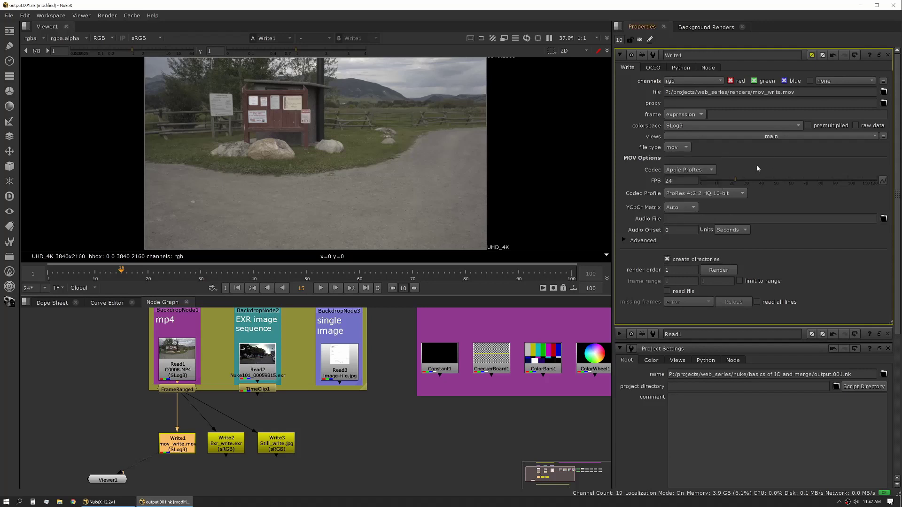
pyautogui.click(704, 172)
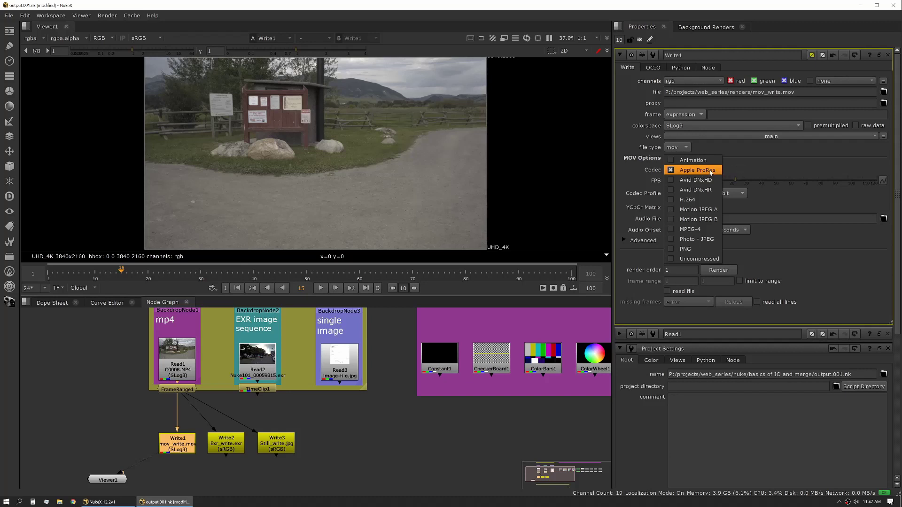
pyautogui.click(710, 173)
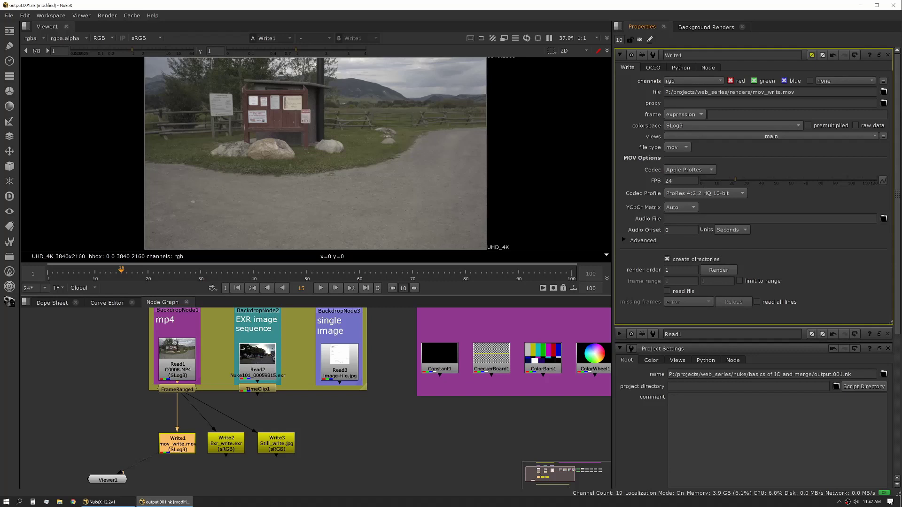
pyautogui.click(688, 193)
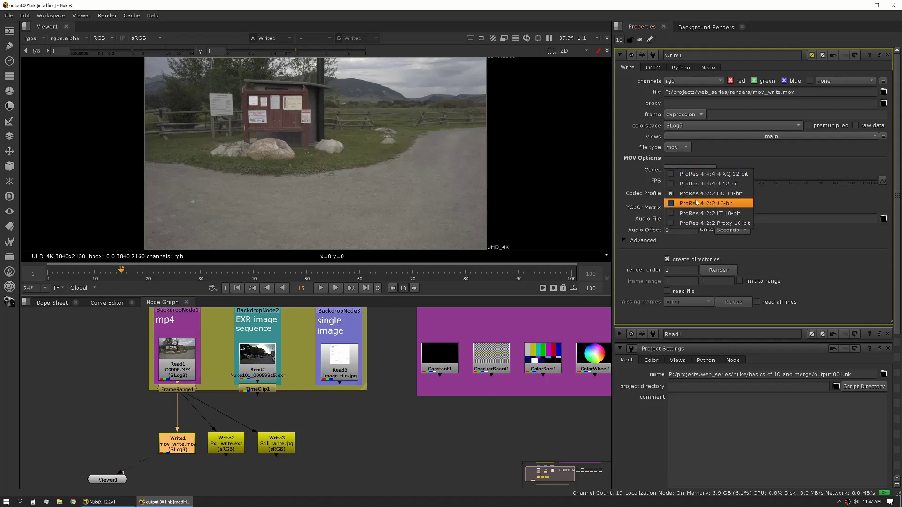
pyautogui.click(708, 183)
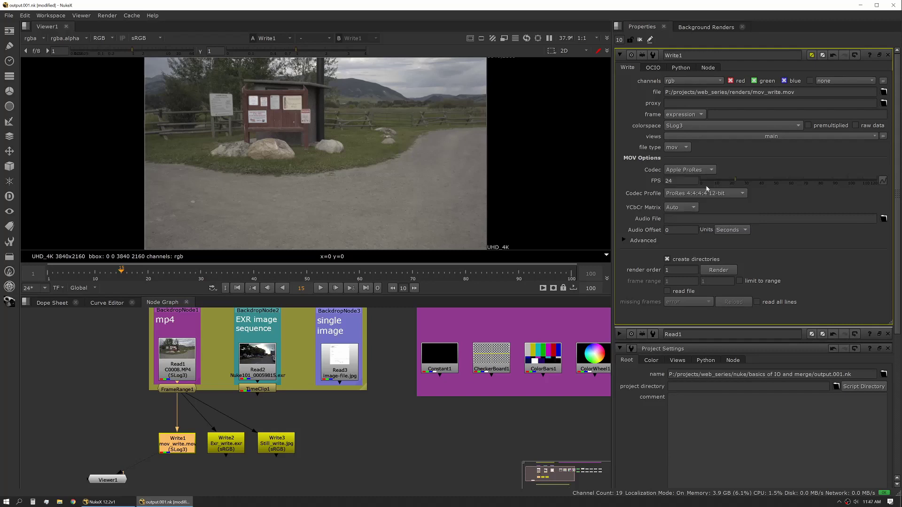
pyautogui.click(628, 241)
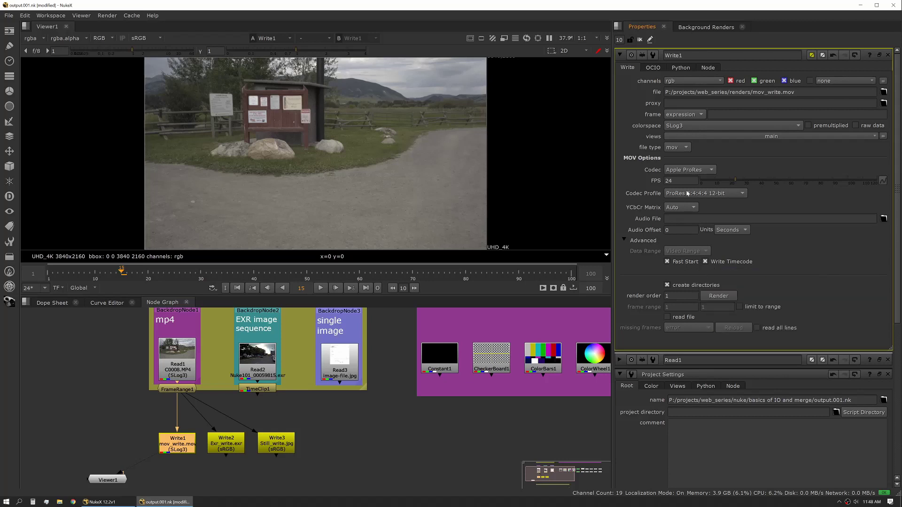
pyautogui.click(638, 240)
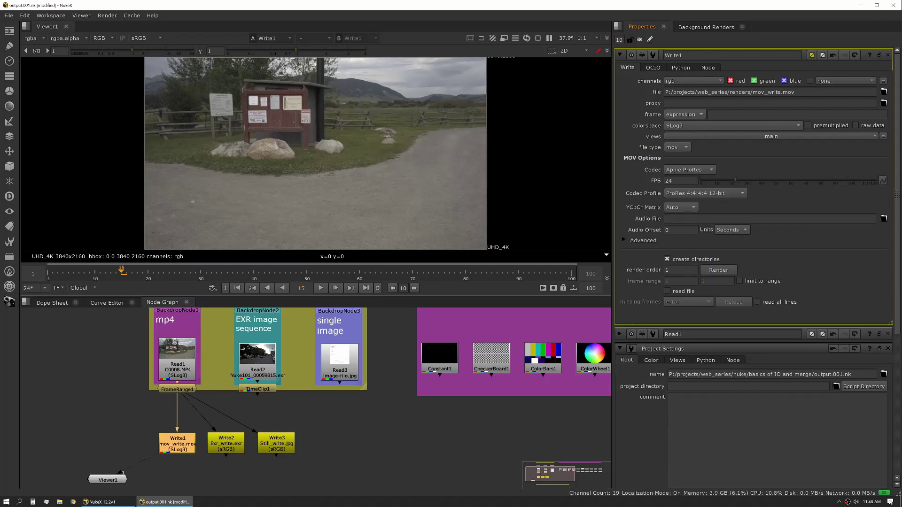
# - Try the H.264 codec on Write1, examine its profile, quality and advanced options, and restore Apple ProRes
pyautogui.click(688, 169)
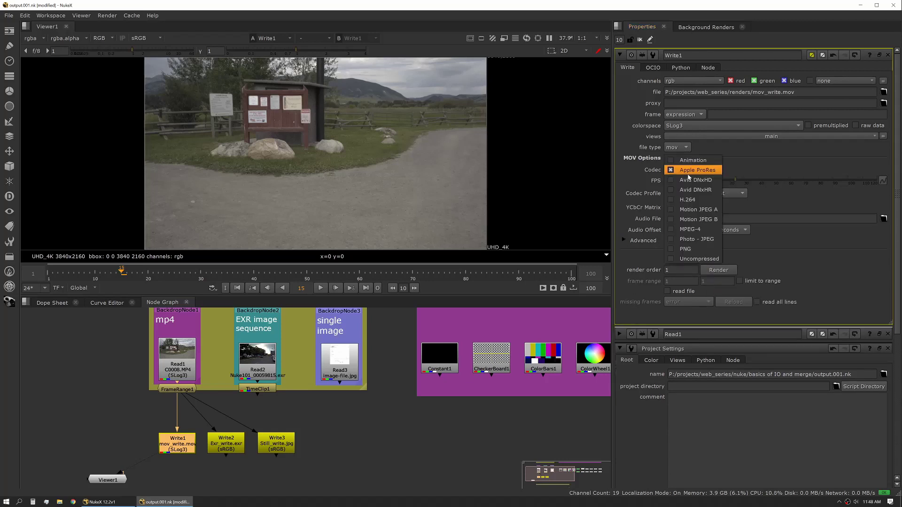
pyautogui.click(691, 200)
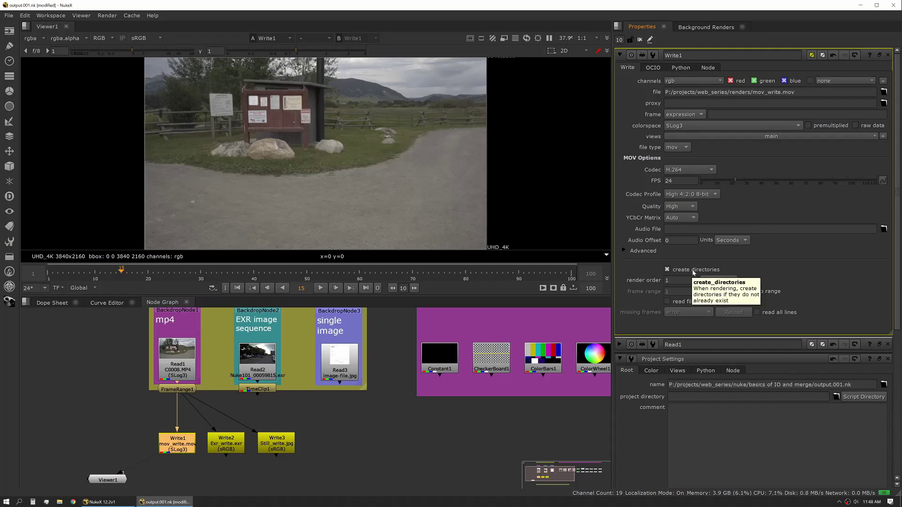
pyautogui.click(704, 196)
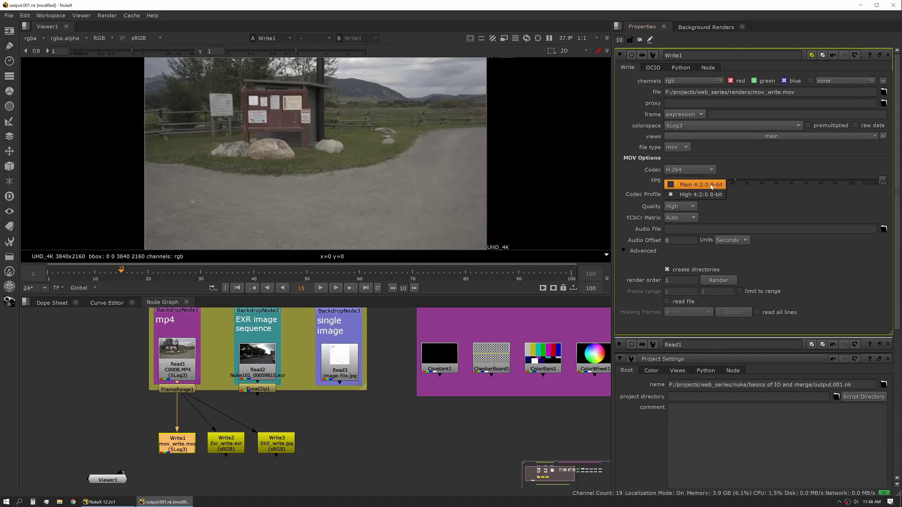
pyautogui.click(695, 195)
pyautogui.click(689, 207)
pyautogui.click(754, 213)
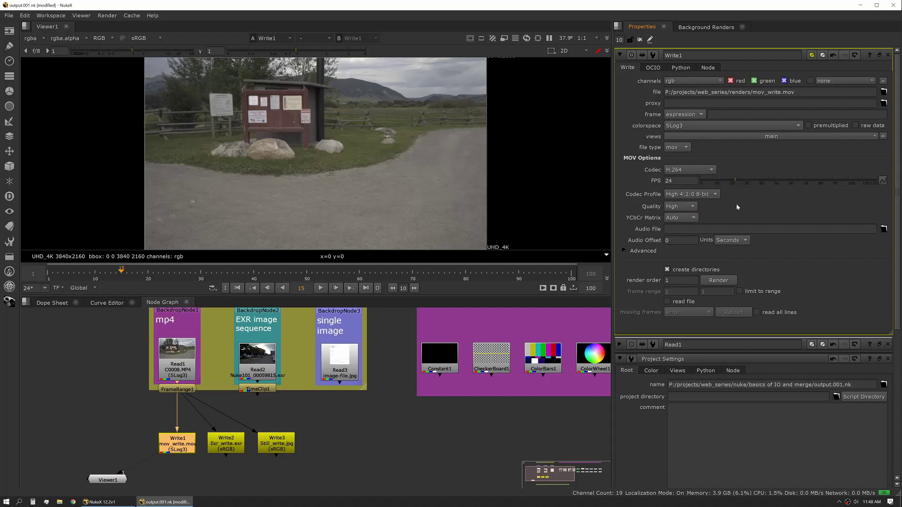
pyautogui.click(629, 251)
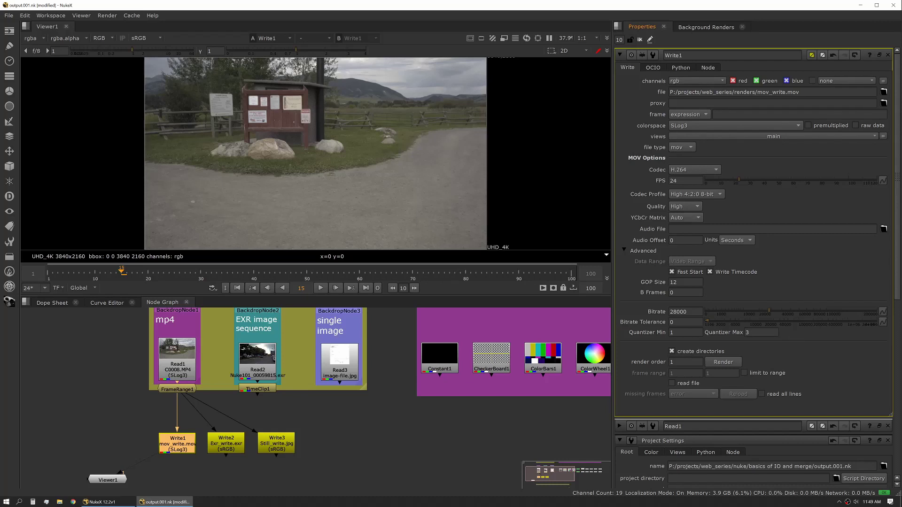
pyautogui.click(626, 252)
pyautogui.click(688, 169)
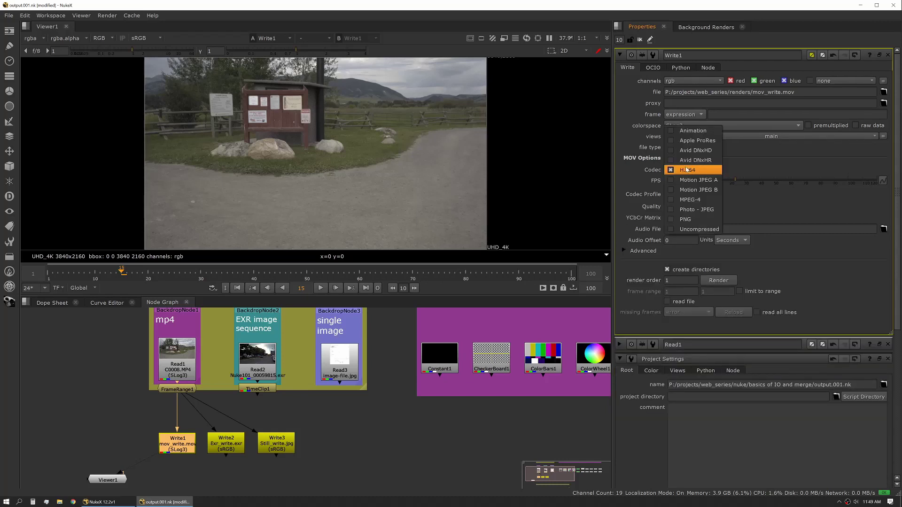
pyautogui.click(702, 141)
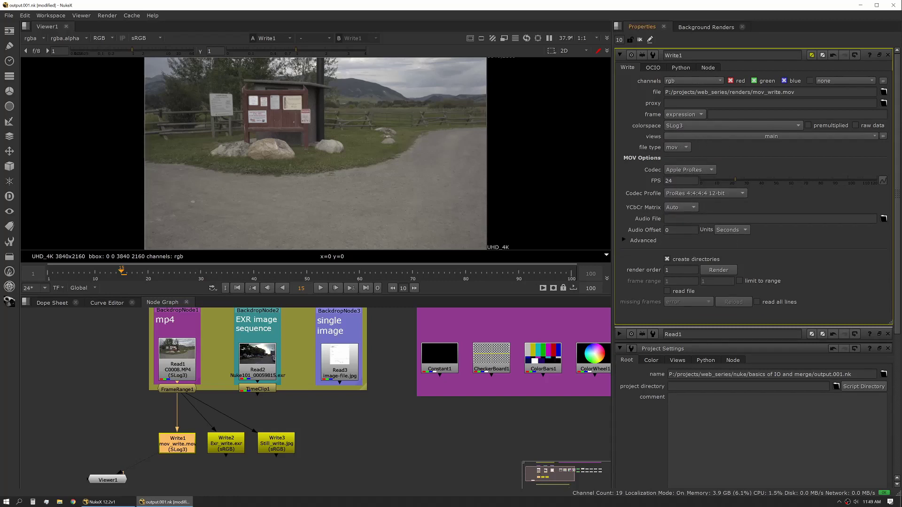
# - Turn off directory creation for Write1 and open the node's render dialog
pyautogui.click(681, 259)
pyautogui.click(107, 16)
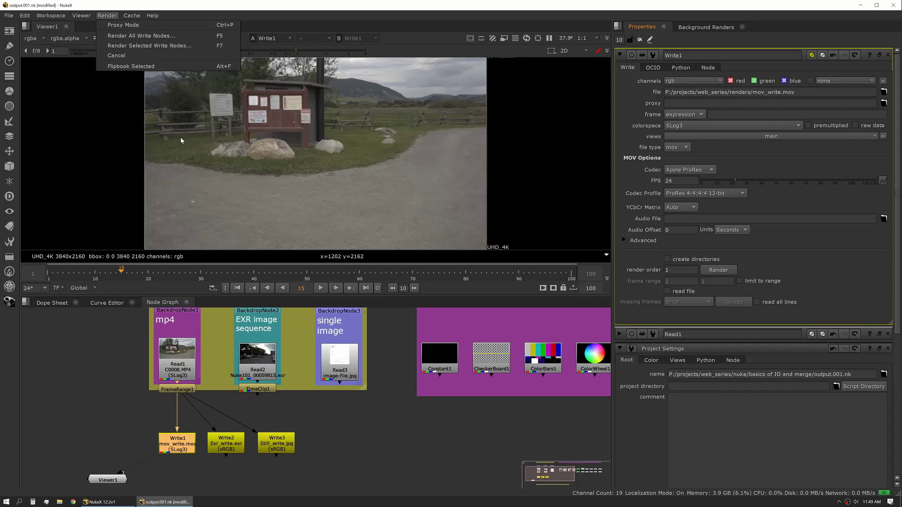
pyautogui.click(804, 265)
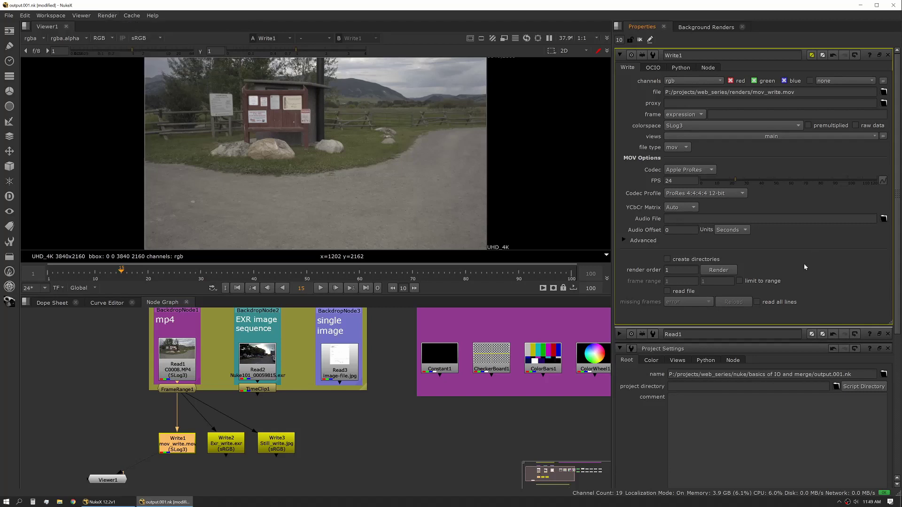
pyautogui.click(727, 271)
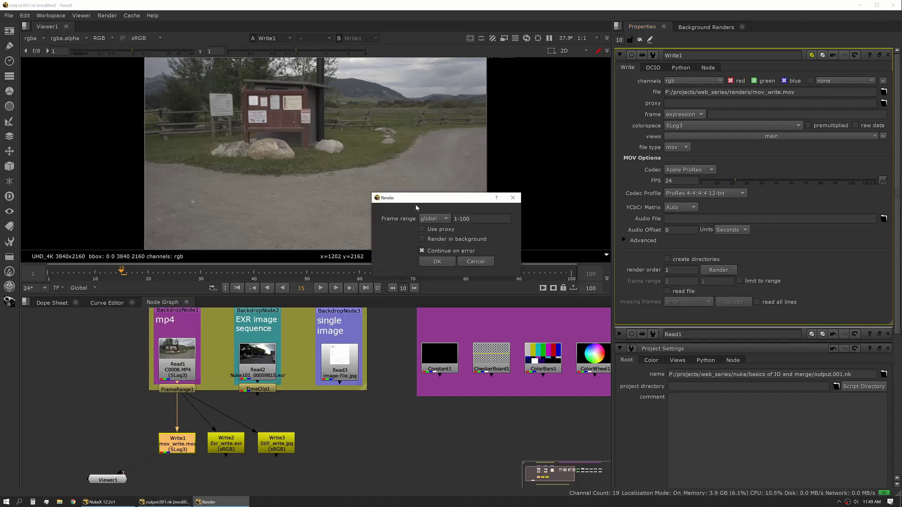
pyautogui.moveTo(428, 202); pyautogui.dragTo(326, 157)
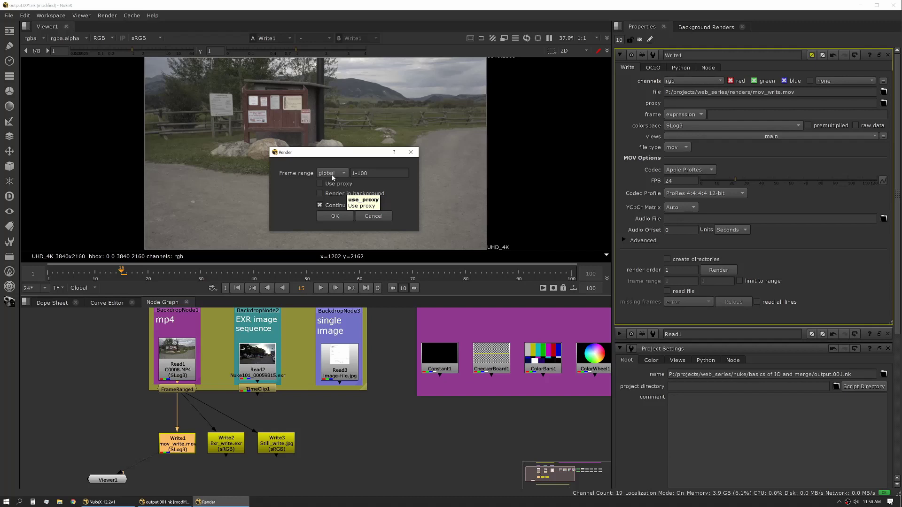
# - Set the render's frame range to custom, keeping frames 1-100, and check the available Viewer1 range options
pyautogui.click(332, 173)
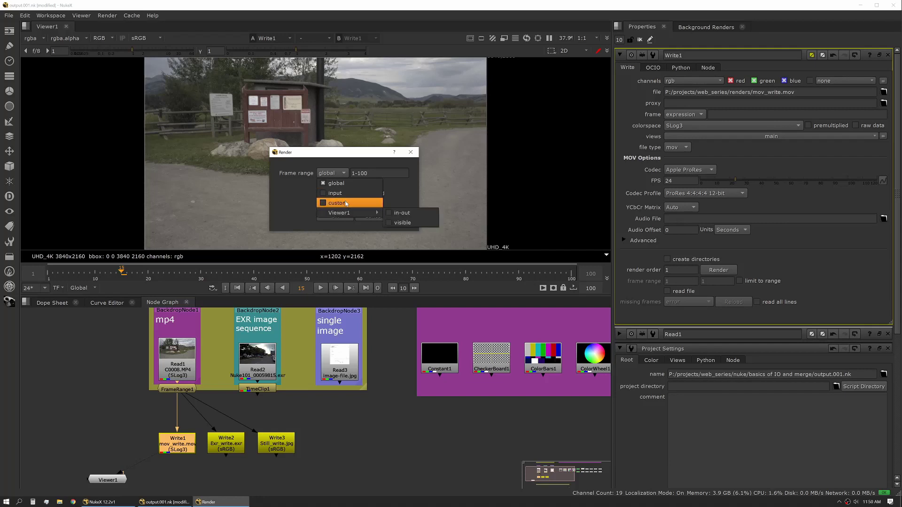
pyautogui.click(338, 203)
pyautogui.click(402, 188)
pyautogui.click(345, 174)
pyautogui.moveTo(351, 212)
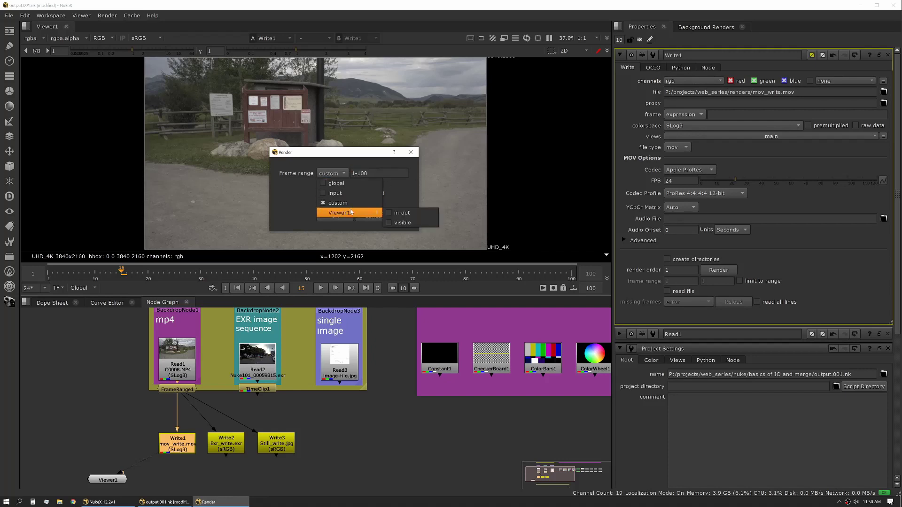
pyautogui.click(405, 189)
pyautogui.click(332, 173)
pyautogui.moveTo(345, 212)
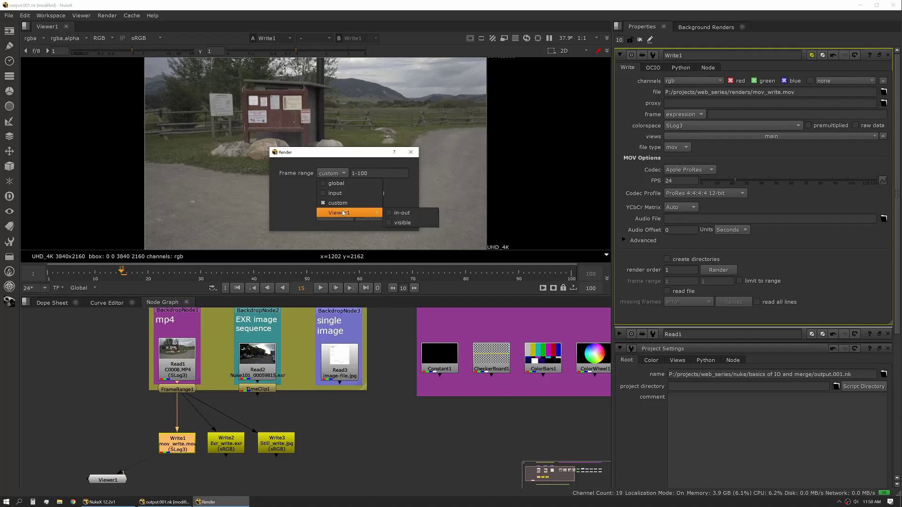
pyautogui.click(403, 191)
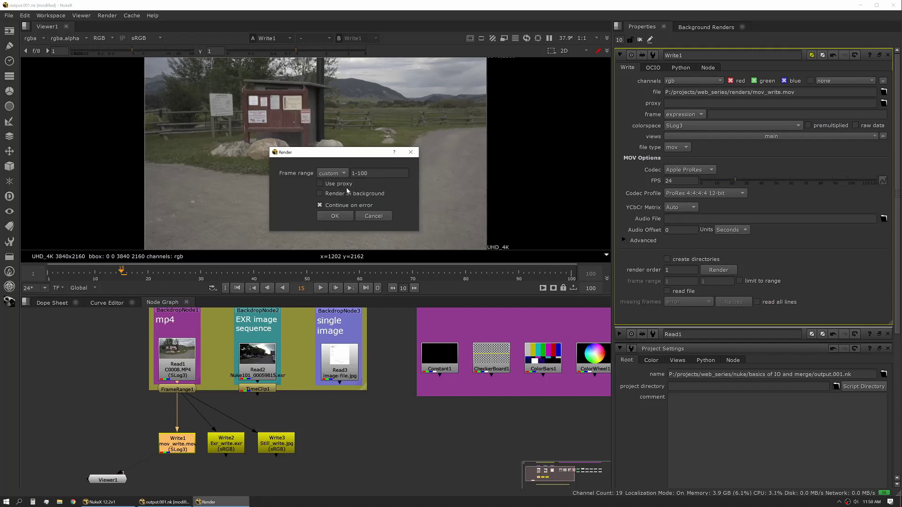
# - Try the background rendering option, turn it off again, and render frames 1-100 of Write1 in the foreground
pyautogui.click(321, 193)
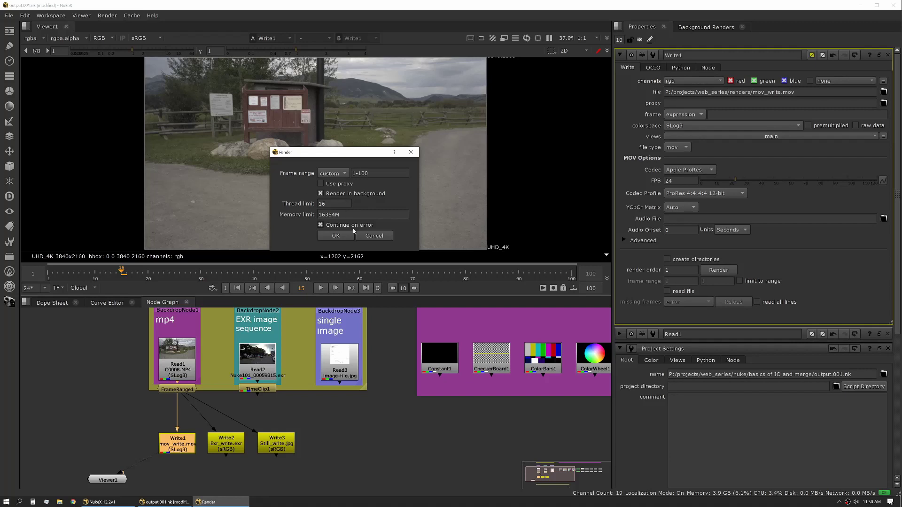
pyautogui.click(334, 194)
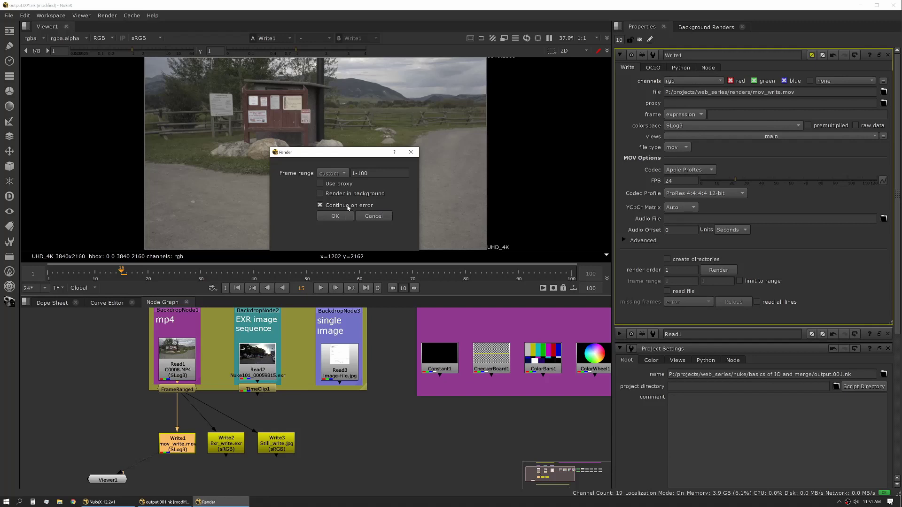
pyautogui.click(348, 207)
pyautogui.click(333, 173)
pyautogui.click(335, 177)
pyautogui.click(335, 216)
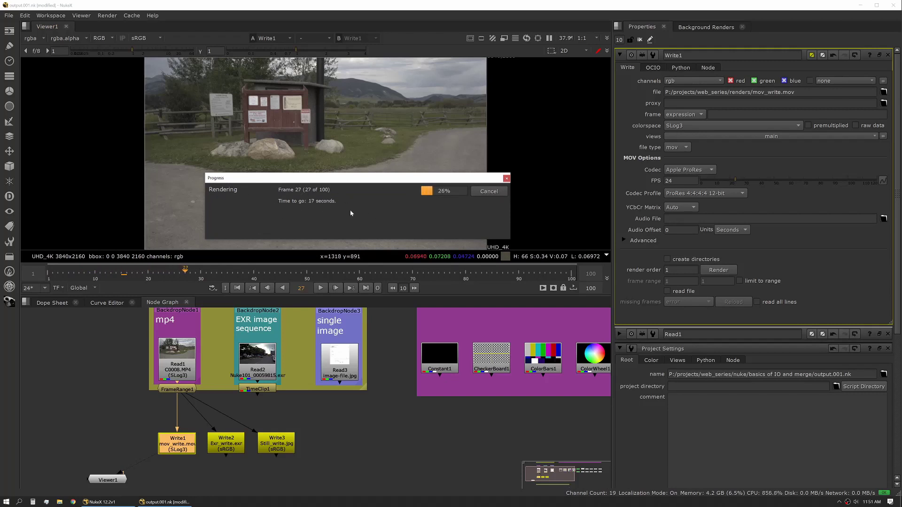
pyautogui.press('Escape')
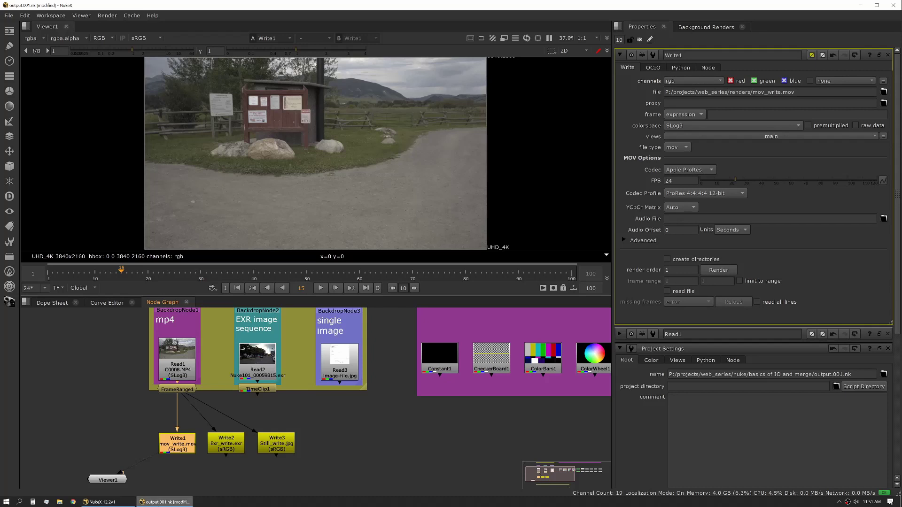
# - Create a Read node for Write1's rendered file, P:/projects/web_series/renders/mov_write.mov, in the empty graph area beside Read1
pyautogui.moveTo(169, 504)
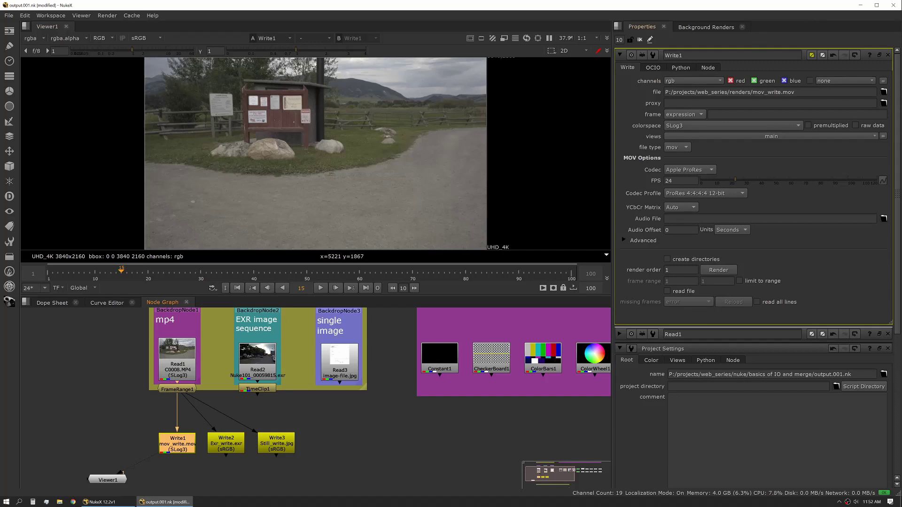
pyautogui.tripleClick(711, 92)
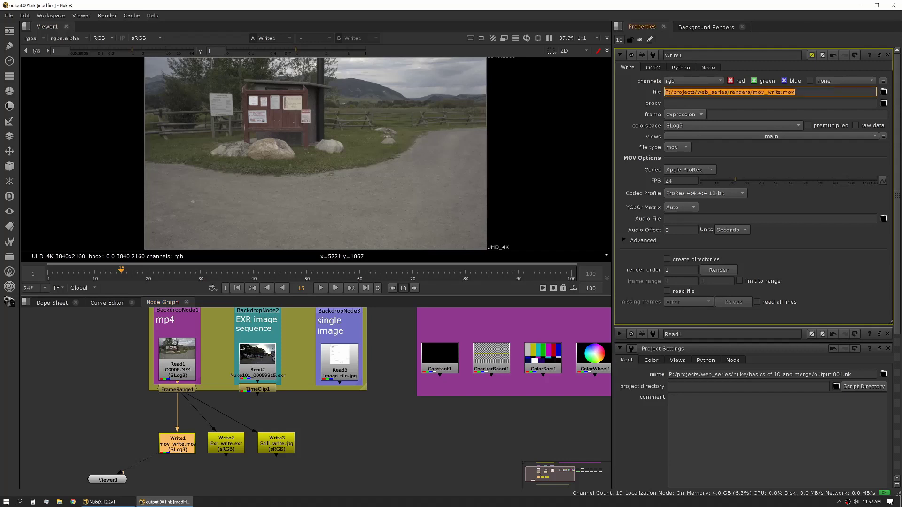
pyautogui.click(108, 406)
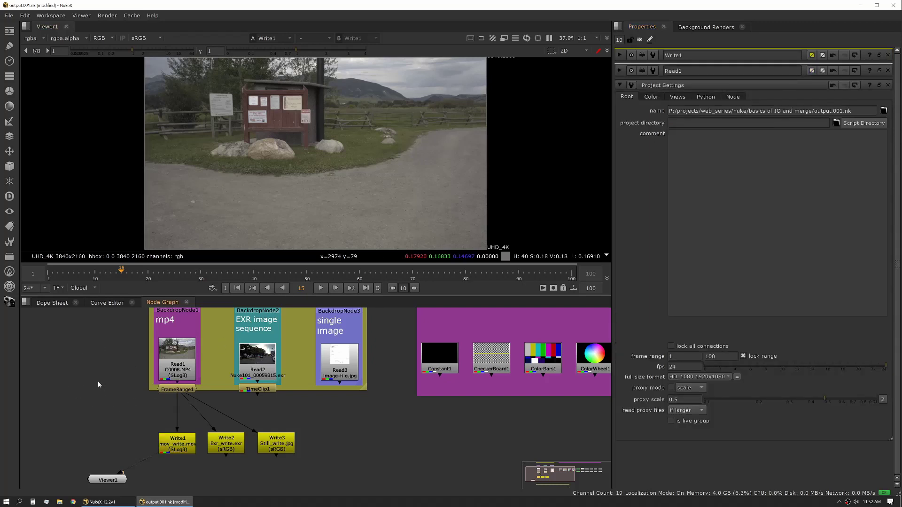
pyautogui.press('ctrl')
pyautogui.hotkey('alt', 'r')
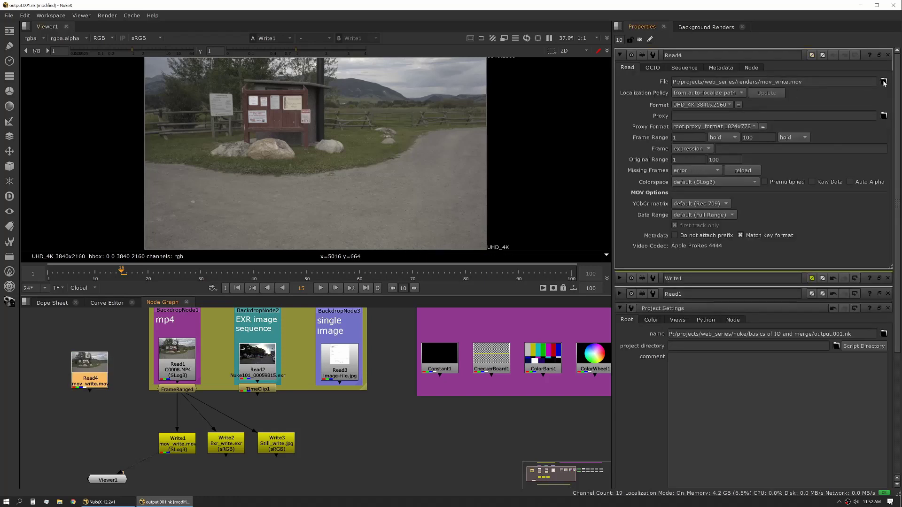
# - Browse for Read4's file, preview mov_write.mov in the renders folder, hide the preview pane and load that file
pyautogui.click(884, 82)
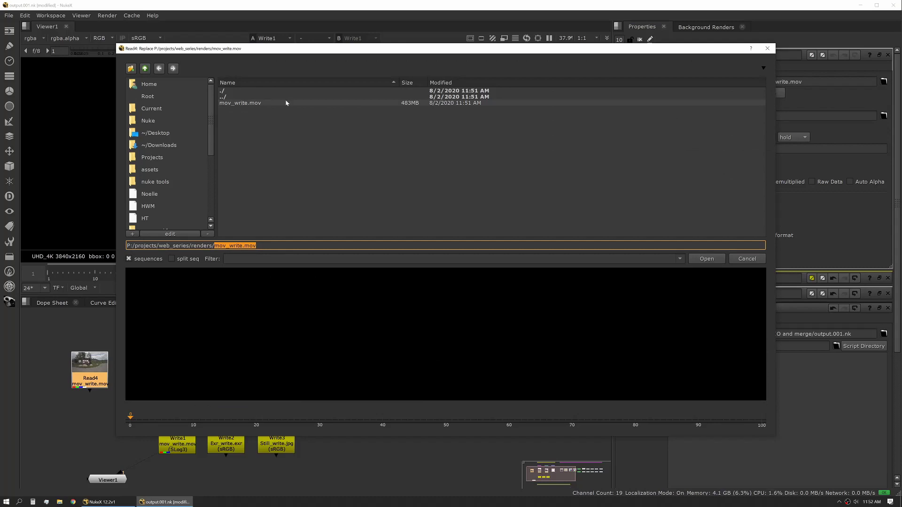
pyautogui.click(253, 102)
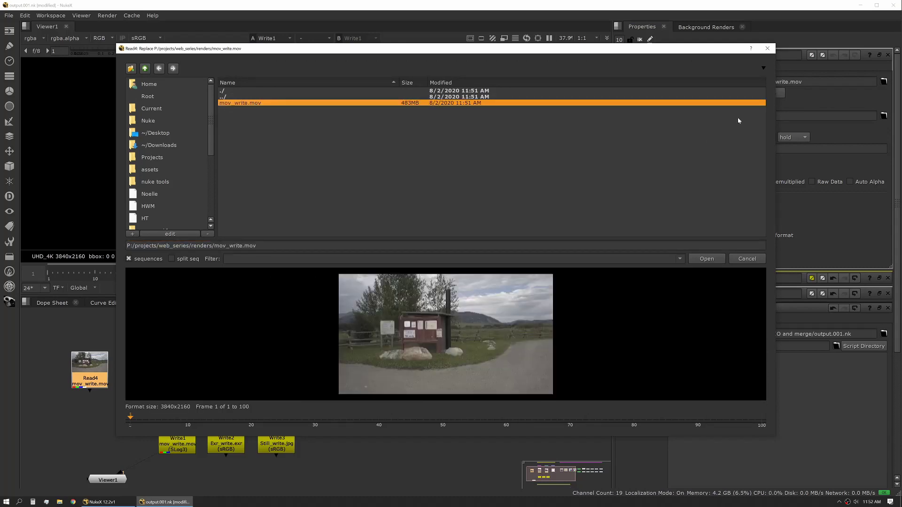
pyautogui.click(763, 68)
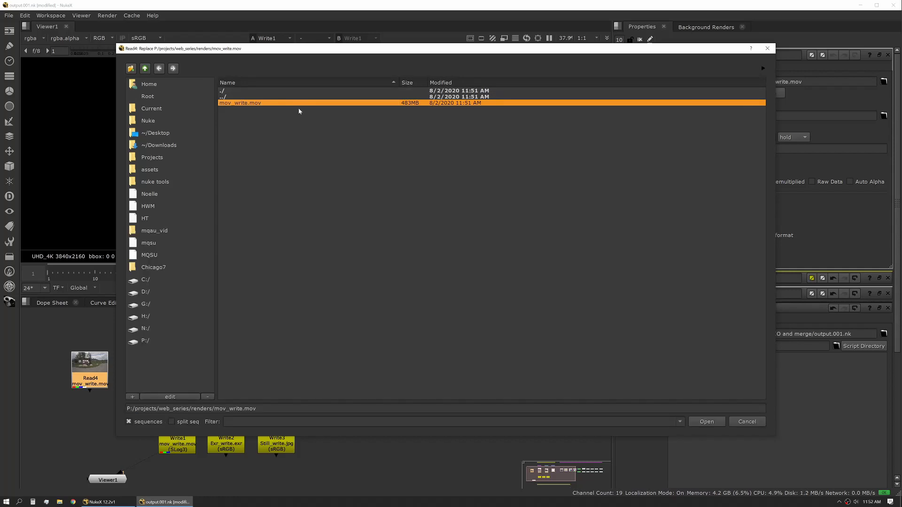
pyautogui.doubleClick(254, 104)
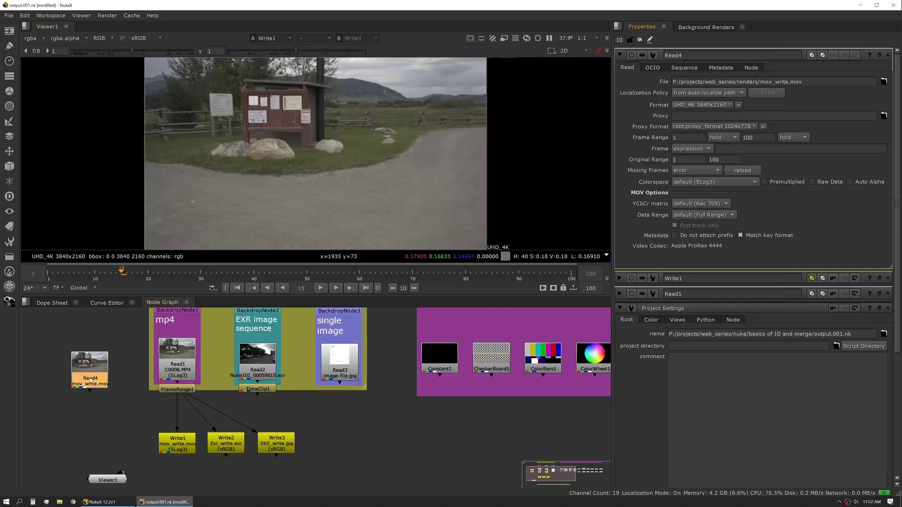
# - Show Read4 in the viewer with its properties open and play the rendered clip to about frame 65
pyautogui.press('1')
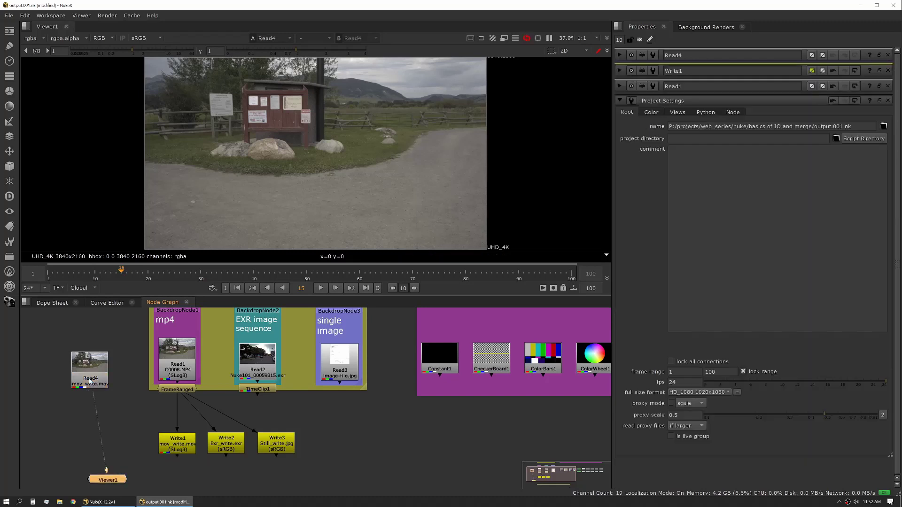
pyautogui.doubleClick(89, 376)
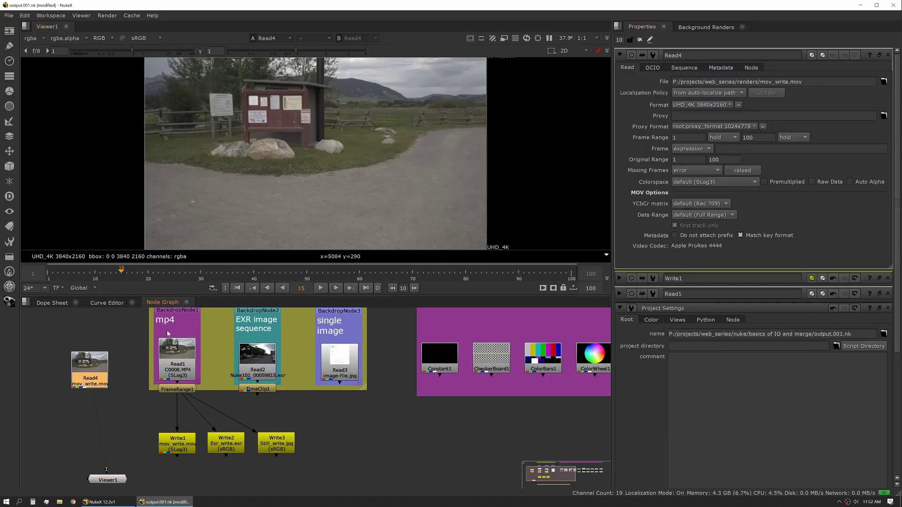
pyautogui.press('l')
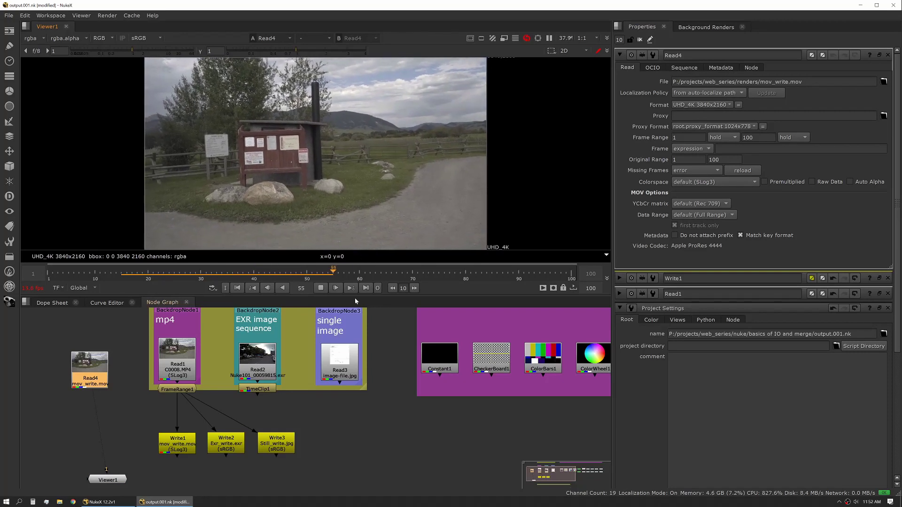
pyautogui.press('k')
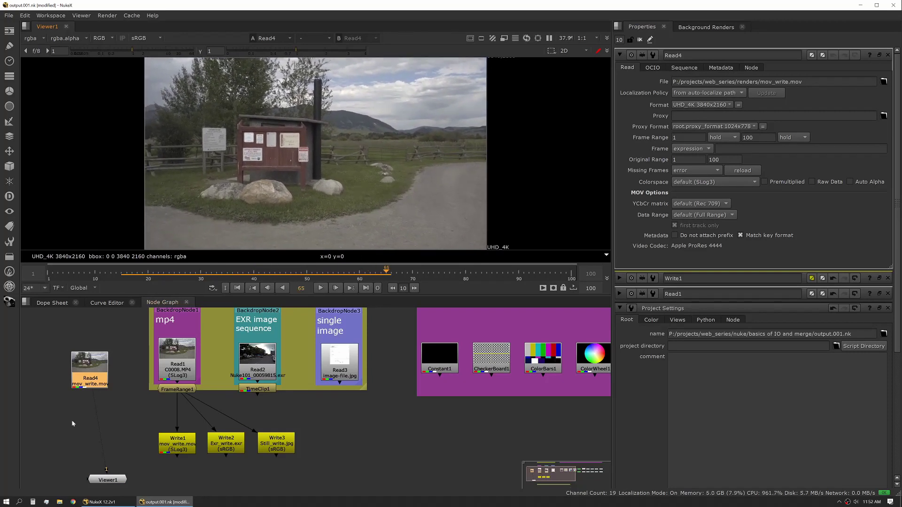
# - Connect FrameRange1 as Viewer1's second input, switch back to Read4, and examine the notice board's detail up close
pyautogui.click(94, 389)
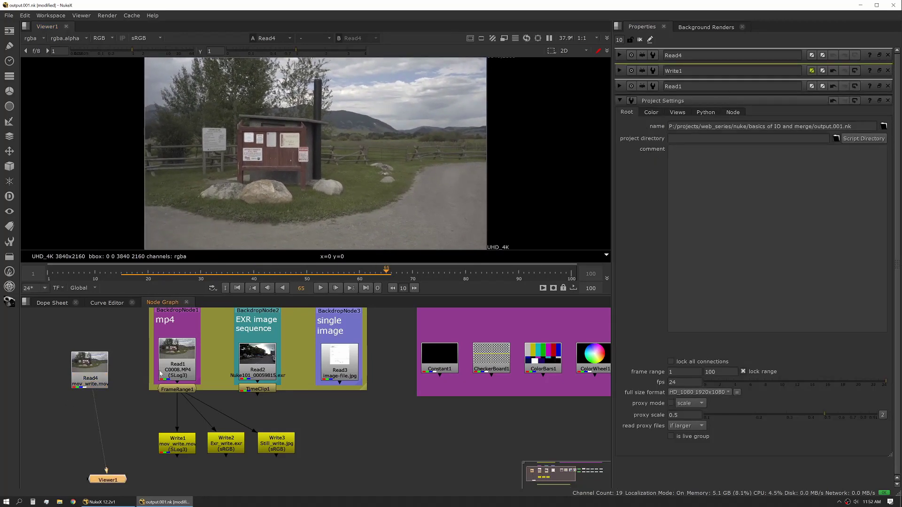
pyautogui.doubleClick(183, 363)
pyautogui.click(183, 391)
pyautogui.press('2')
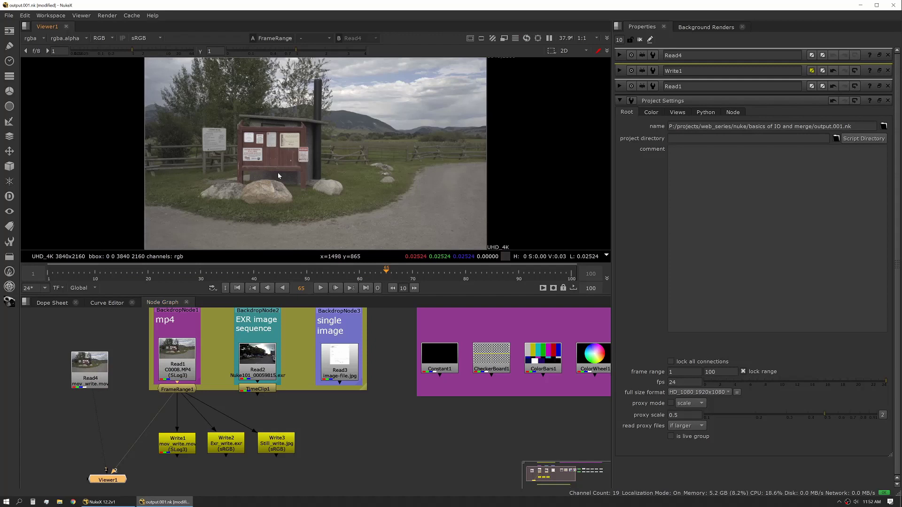
pyautogui.press('1')
pyautogui.scroll(10, 280, 155)
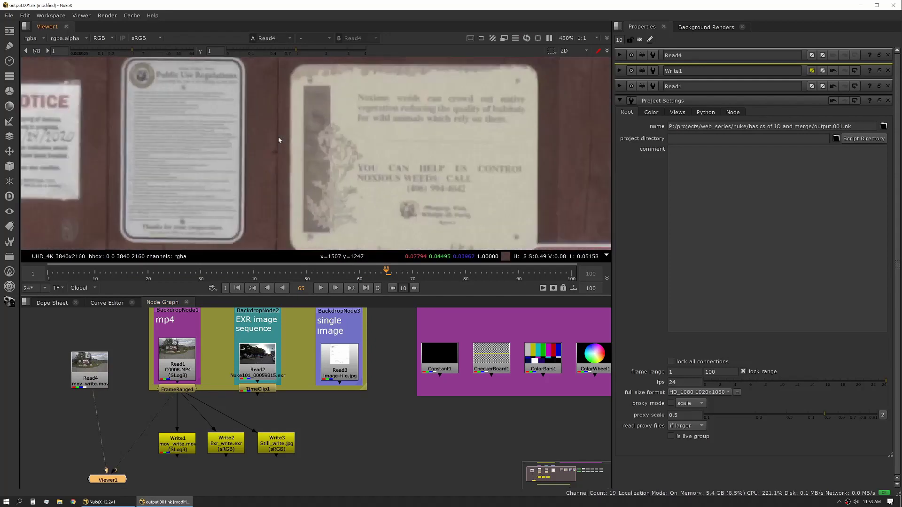
pyautogui.scroll(5, 279, 140)
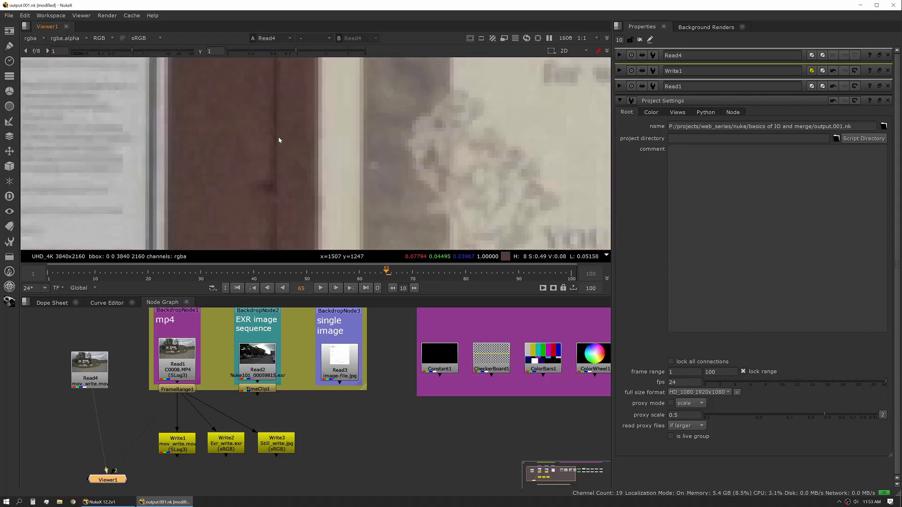
pyautogui.scroll(-12, 278, 140)
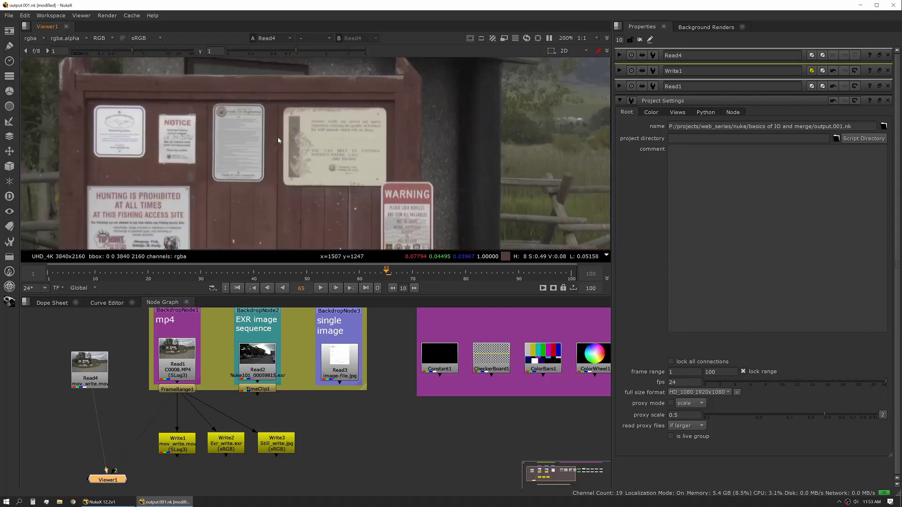